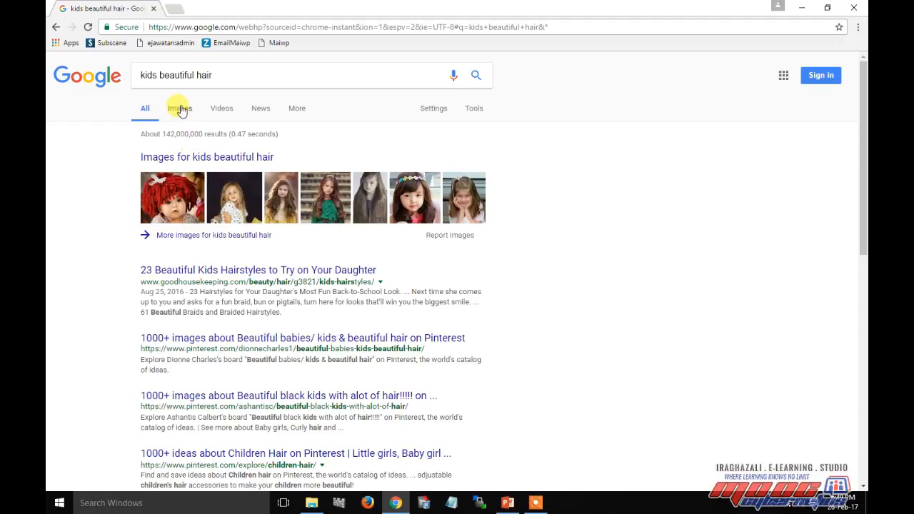
Step: Show the image results for the search and preview the photo of the long-haired girl in a yellow jacket
{"action": "left_click", "coordinate": [180, 107]}
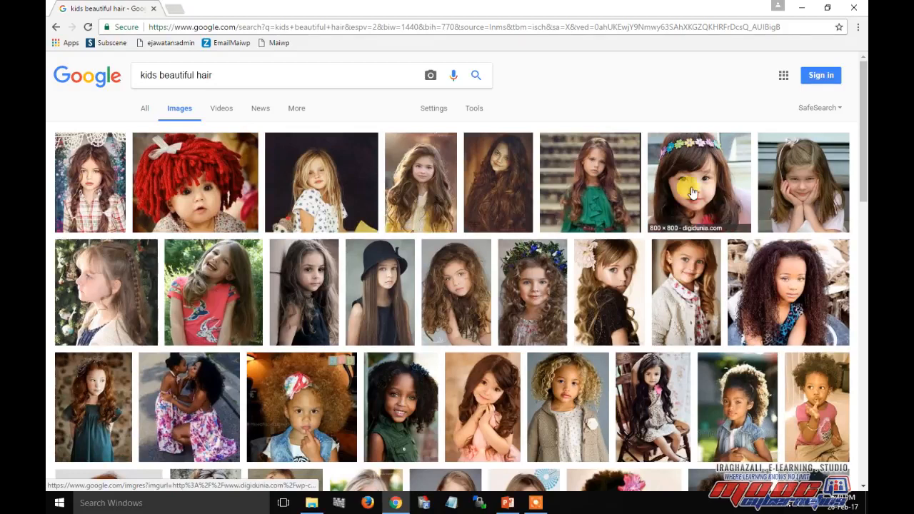
{"action": "left_click", "coordinate": [600, 193]}
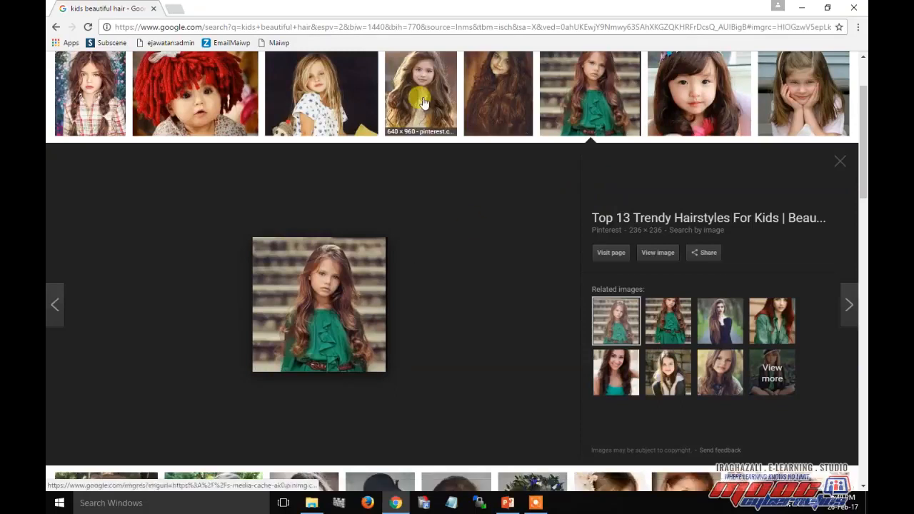
{"action": "left_click", "coordinate": [438, 92]}
Step: Save the previewed photo to the Desktop as a JPEG named kids
{"action": "right_click", "coordinate": [362, 334]}
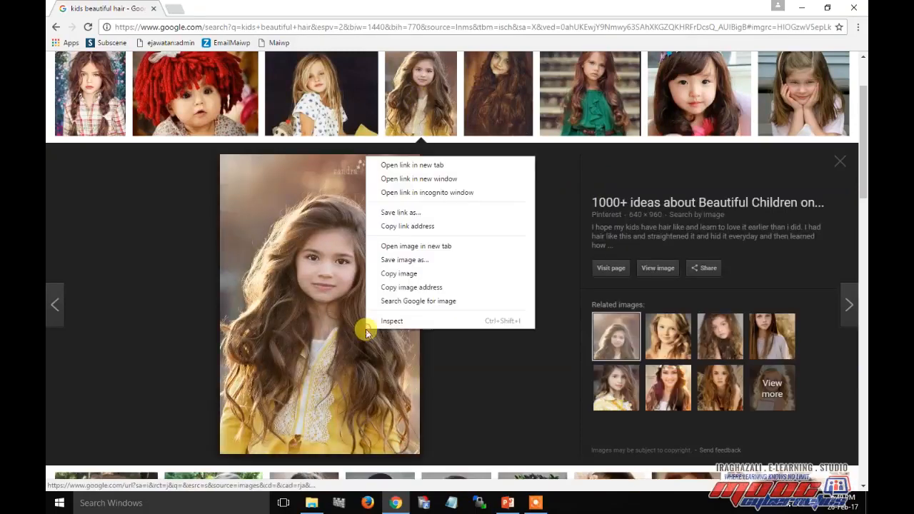
{"action": "left_click", "coordinate": [404, 261]}
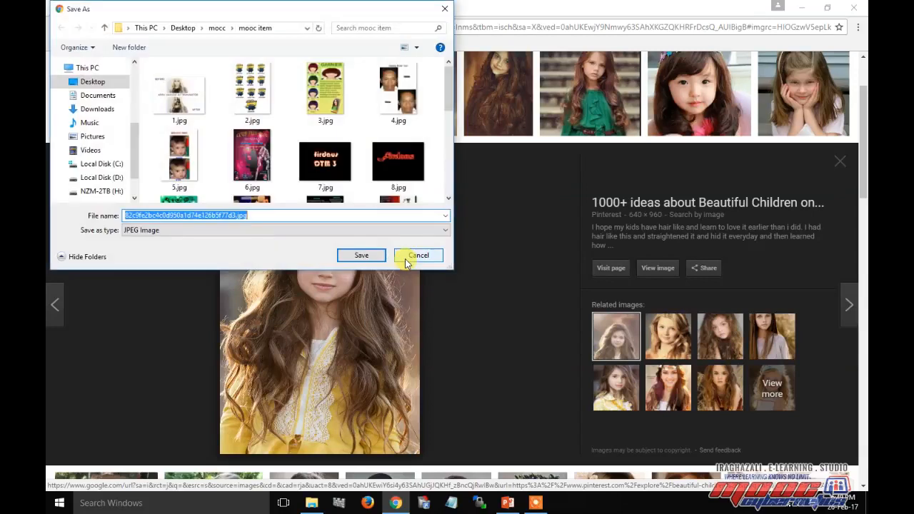
{"action": "left_click", "coordinate": [93, 82]}
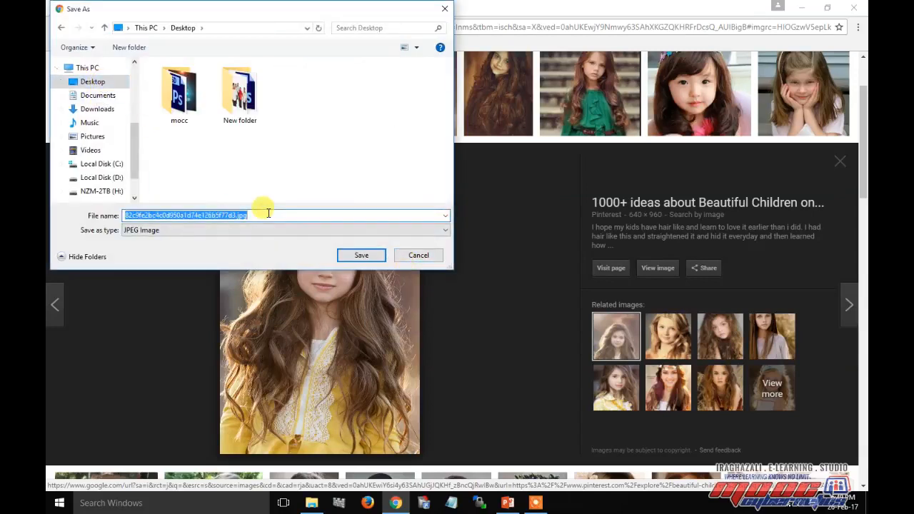
{"action": "type", "text": "kids"}
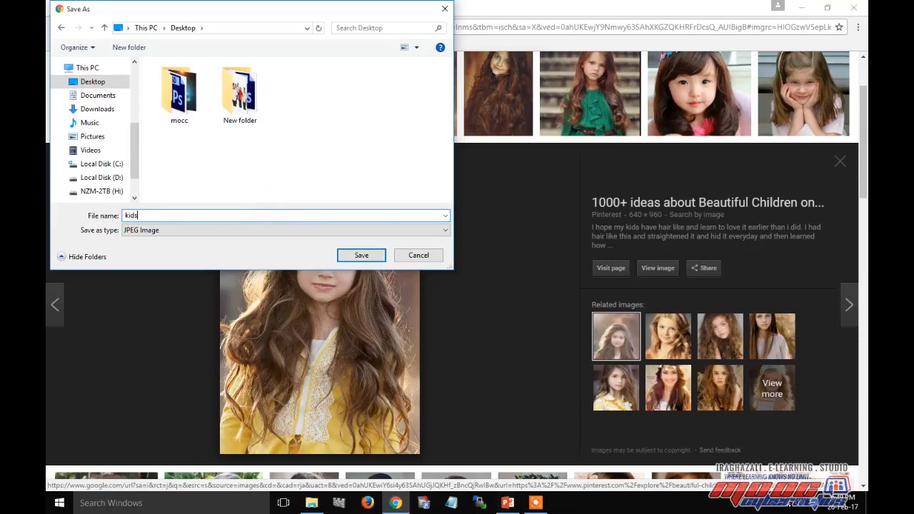
{"action": "left_click", "coordinate": [364, 255]}
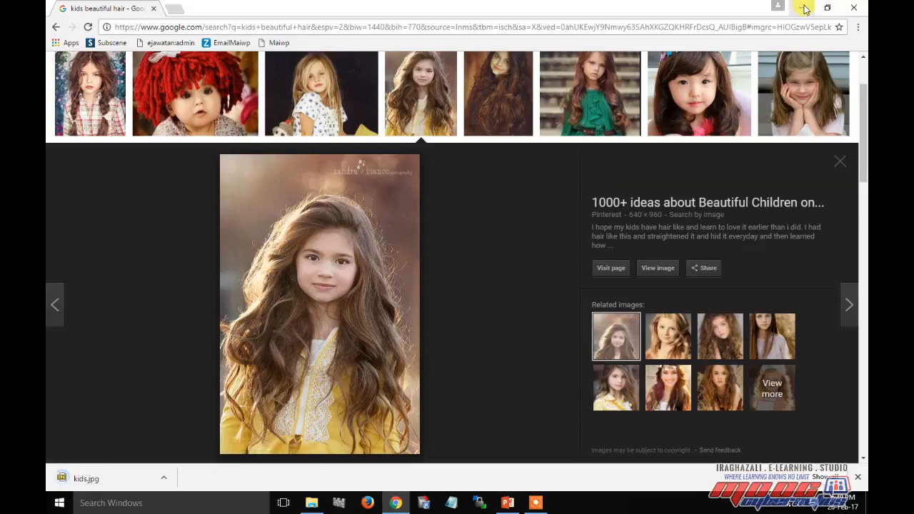
Step: Check the tutorial slide in PowerPoint, and launch Adobe Photoshop CS6 (64 Bit)
{"action": "left_click", "coordinate": [518, 503]}
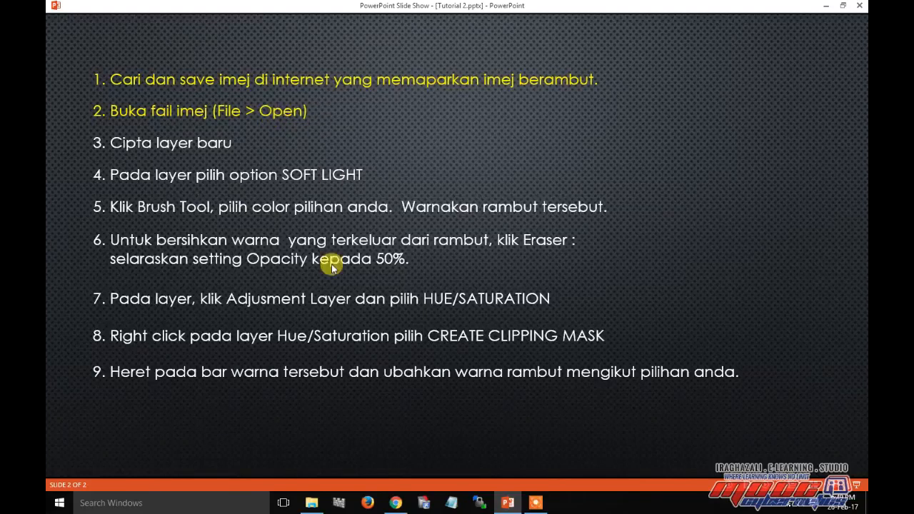
{"action": "left_click", "coordinate": [120, 502]}
{"action": "type", "text": "ph"}
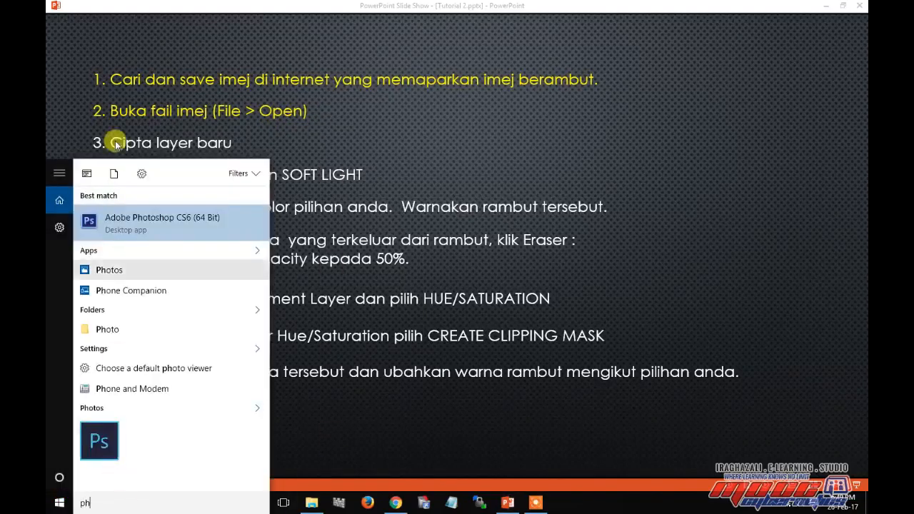
{"action": "left_click", "coordinate": [155, 229]}
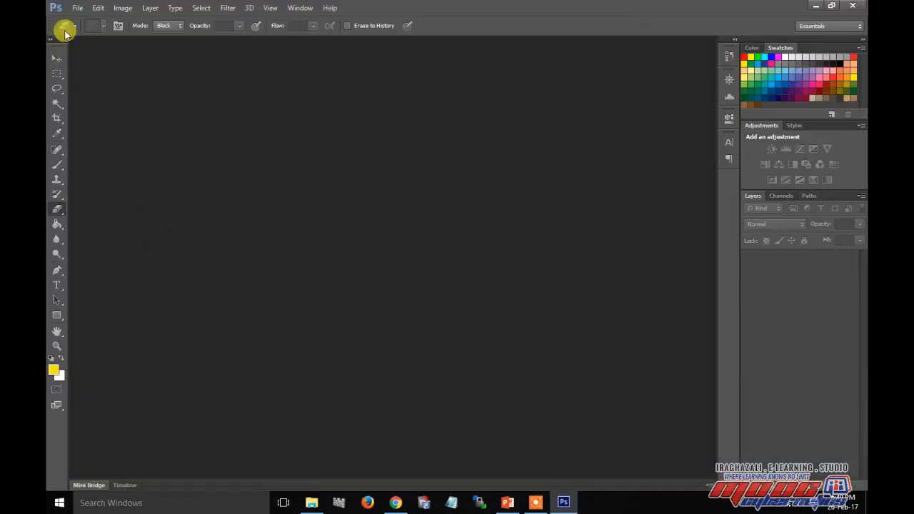
Step: Open kids.jpg from the Desktop
{"action": "left_click", "coordinate": [80, 11]}
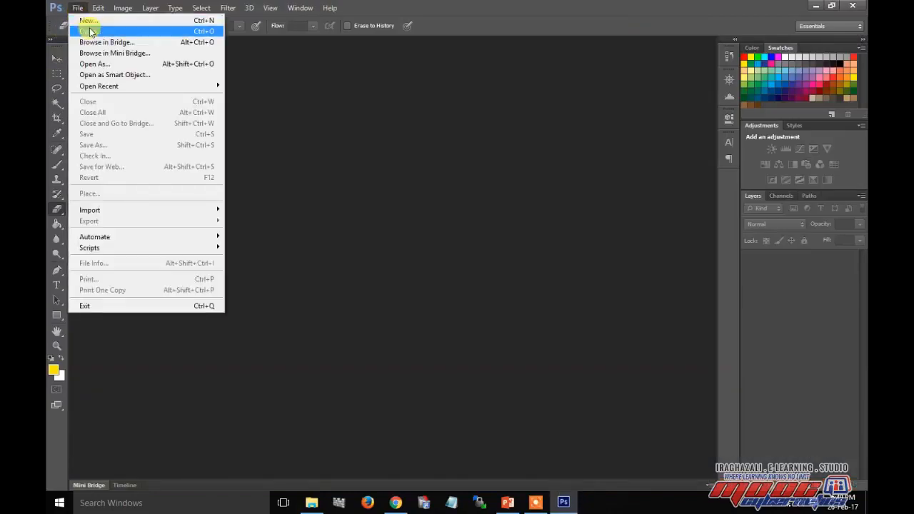
{"action": "left_click", "coordinate": [85, 29]}
{"action": "left_click", "coordinate": [556, 111]}
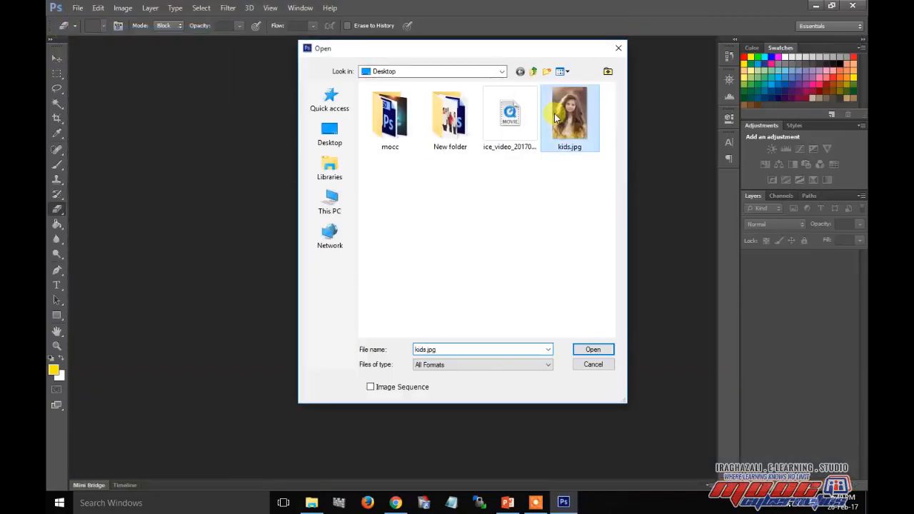
{"action": "left_click", "coordinate": [593, 349]}
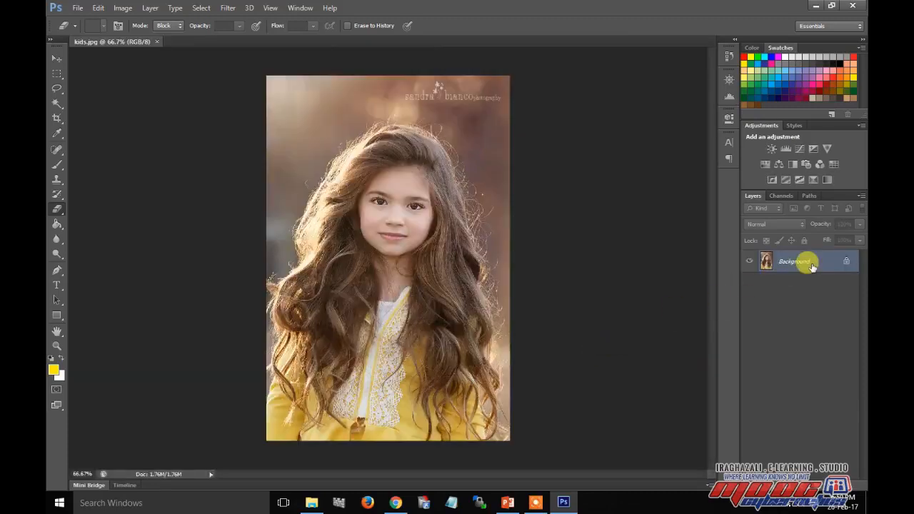
Step: Create a new layer above the background with the default name and settings
{"action": "left_click", "coordinate": [150, 8]}
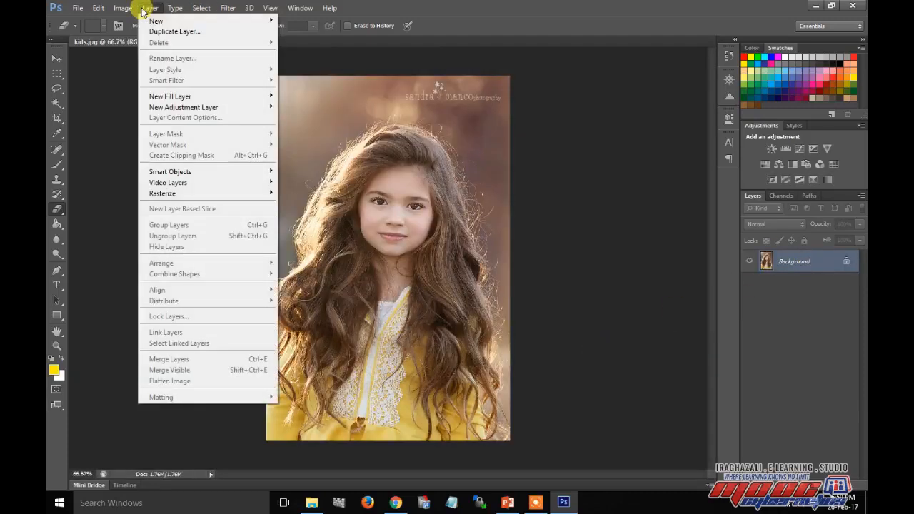
{"action": "mouse_move", "coordinate": [174, 23]}
{"action": "left_click", "coordinate": [330, 24]}
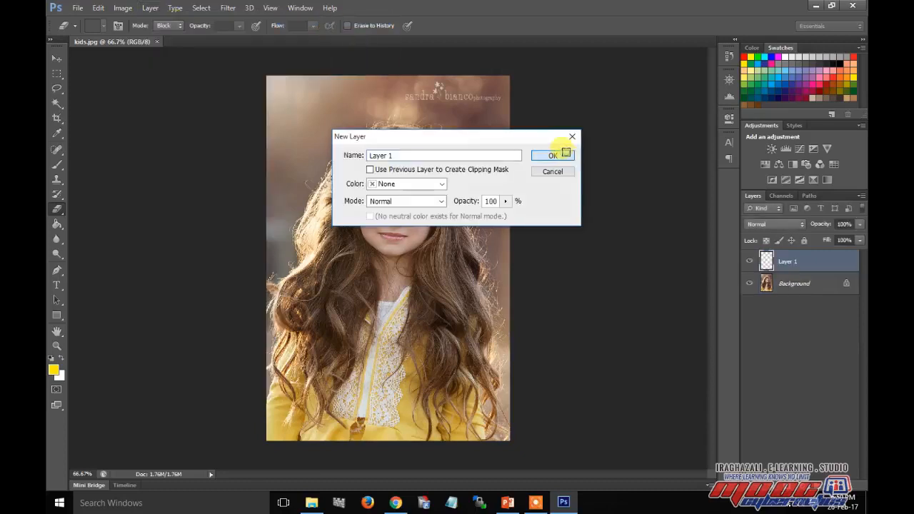
{"action": "left_click", "coordinate": [553, 155]}
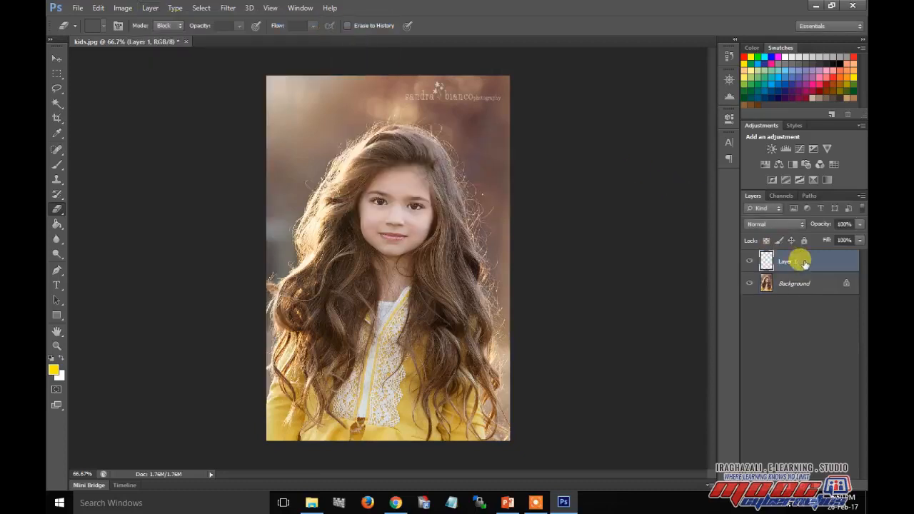
Step: Switch to the PowerPoint slide show and advance the highlighting to the fourth instruction
{"action": "left_click", "coordinate": [507, 502]}
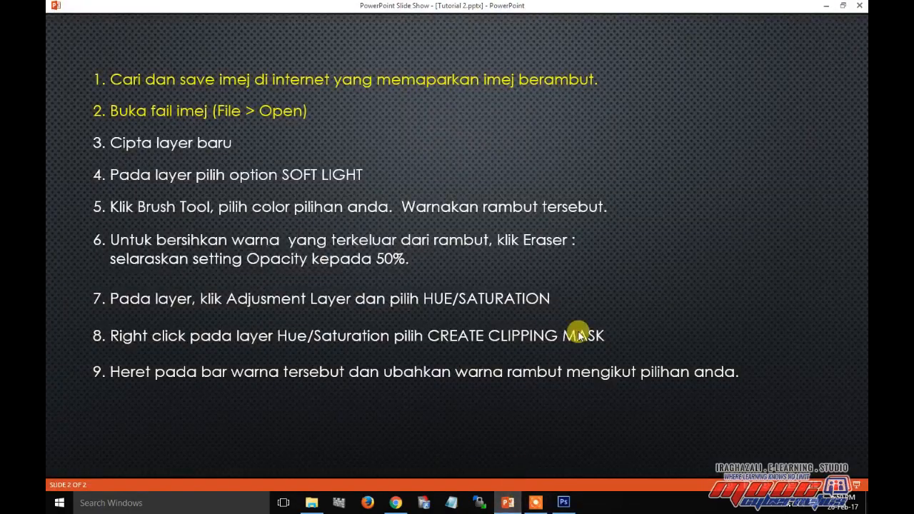
{"action": "left_click", "coordinate": [223, 143]}
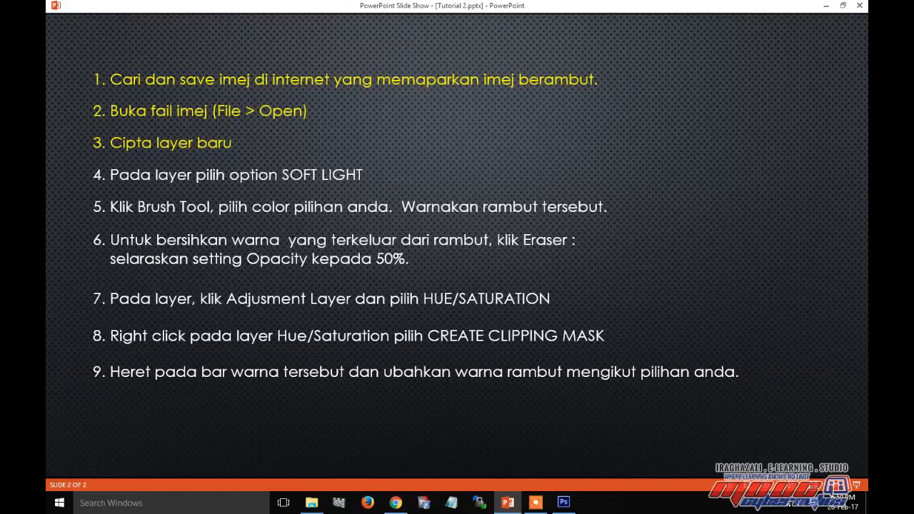
{"action": "left_click", "coordinate": [134, 80]}
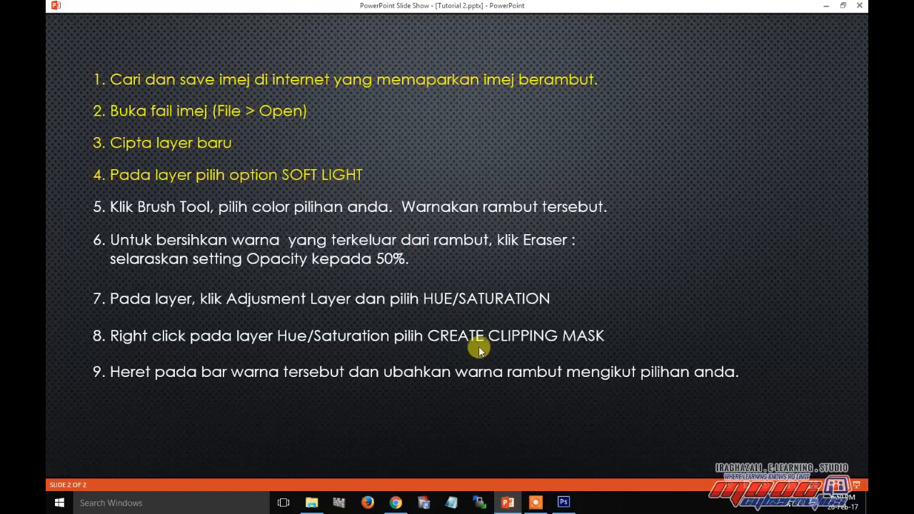
Step: Return to Photoshop and set the new layer's blending mode to Soft Light
{"action": "left_click", "coordinate": [561, 503]}
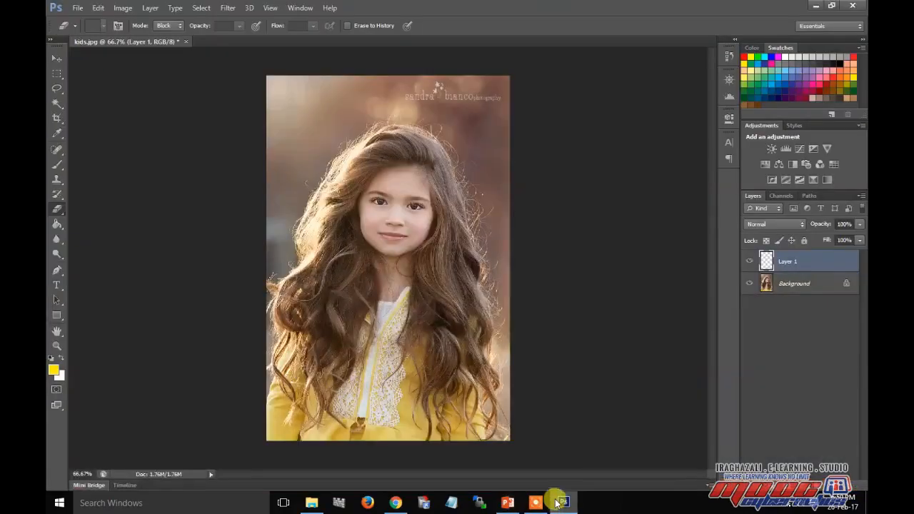
{"action": "left_click", "coordinate": [803, 225]}
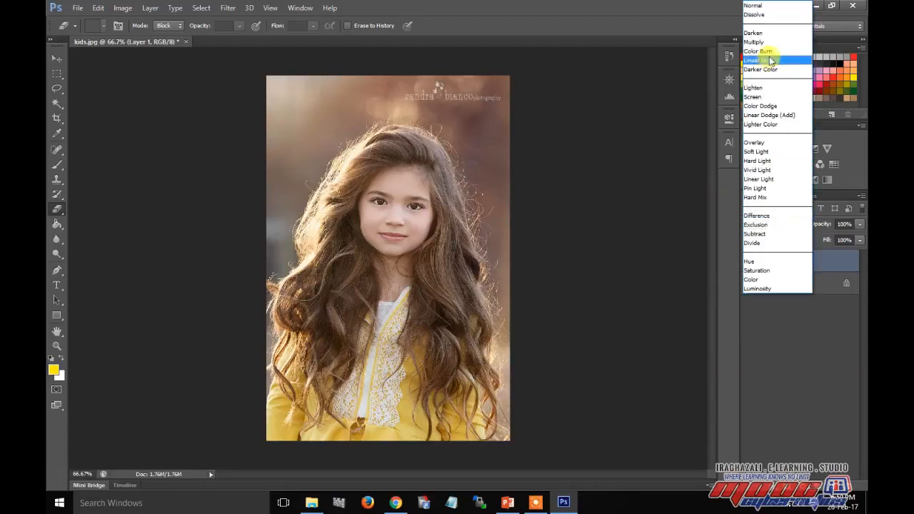
{"action": "left_click", "coordinate": [762, 152]}
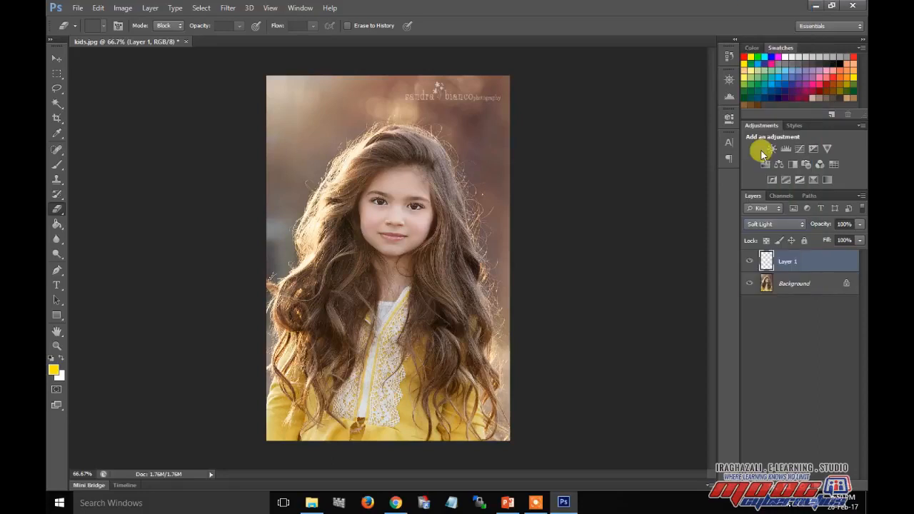
Step: Check the fifth instruction, about the Brush Tool, in the PowerPoint slide show and return to Photoshop
{"action": "left_click", "coordinate": [563, 505]}
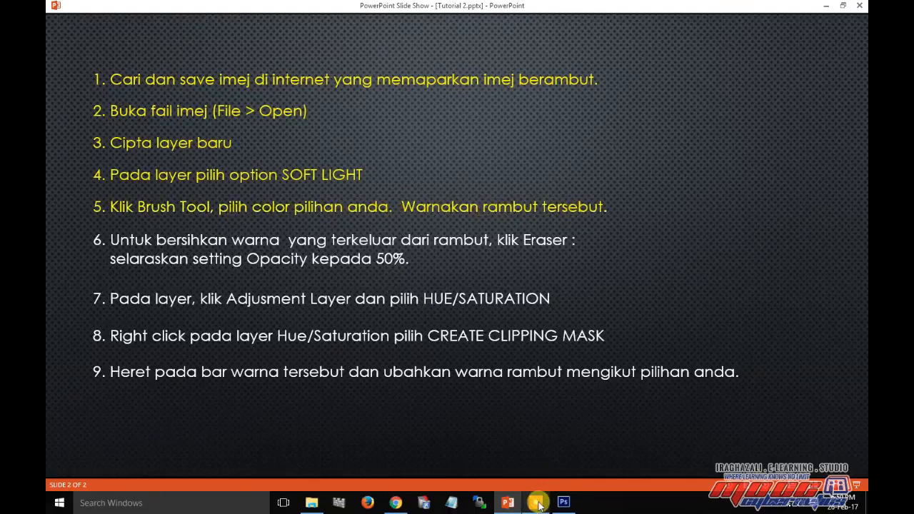
{"action": "left_click", "coordinate": [513, 502]}
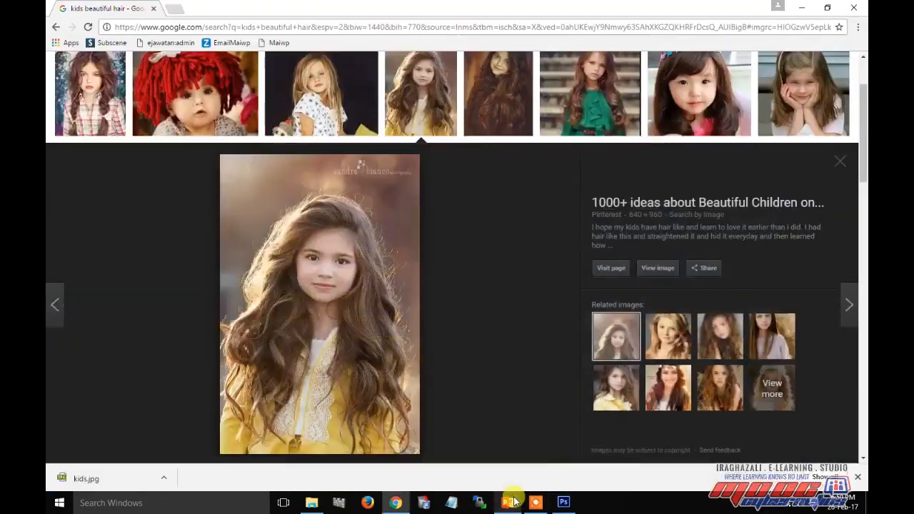
{"action": "left_click", "coordinate": [563, 502]}
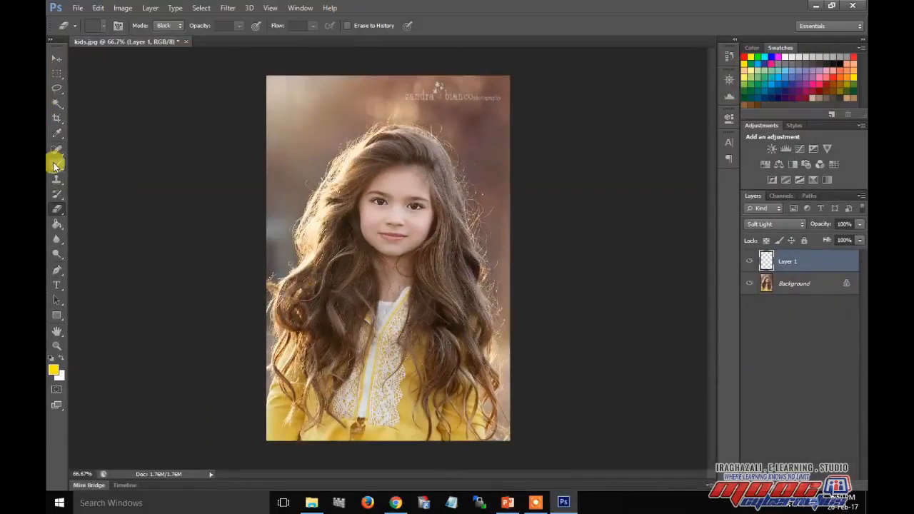
Step: Paint the hair on the crown dark blue with the Brush tool, enlarging the brush to 39 px
{"action": "left_click", "coordinate": [55, 169]}
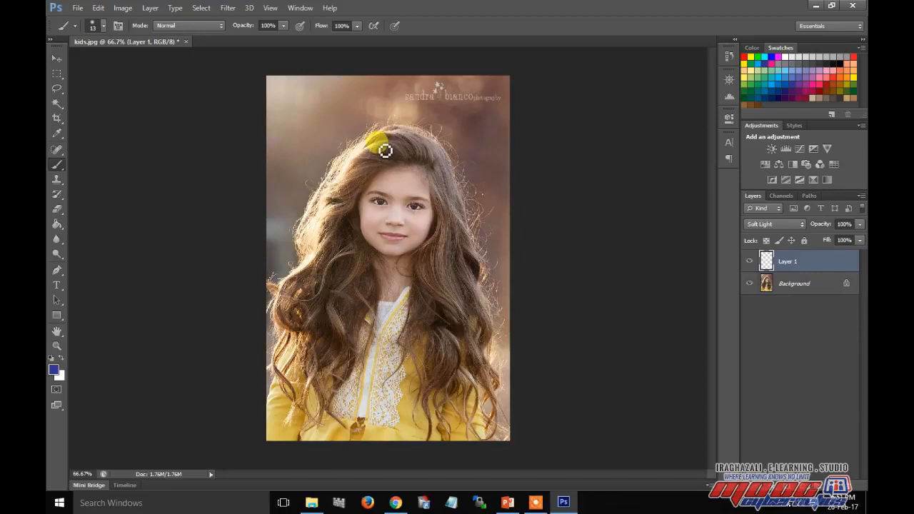
{"action": "mouse_move", "coordinate": [382, 154]}
{"action": "left_mouse_down"}
{"action": "mouse_move", "coordinate": [422, 144]}
{"action": "mouse_move", "coordinate": [406, 156]}
{"action": "mouse_move", "coordinate": [404, 146]}
{"action": "mouse_move", "coordinate": [369, 152]}
{"action": "left_mouse_up"}
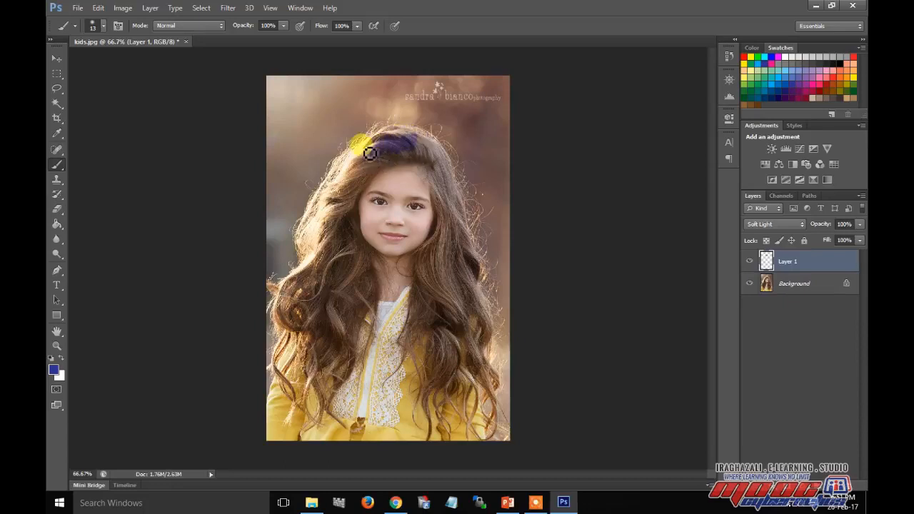
{"action": "left_click", "coordinate": [103, 26]}
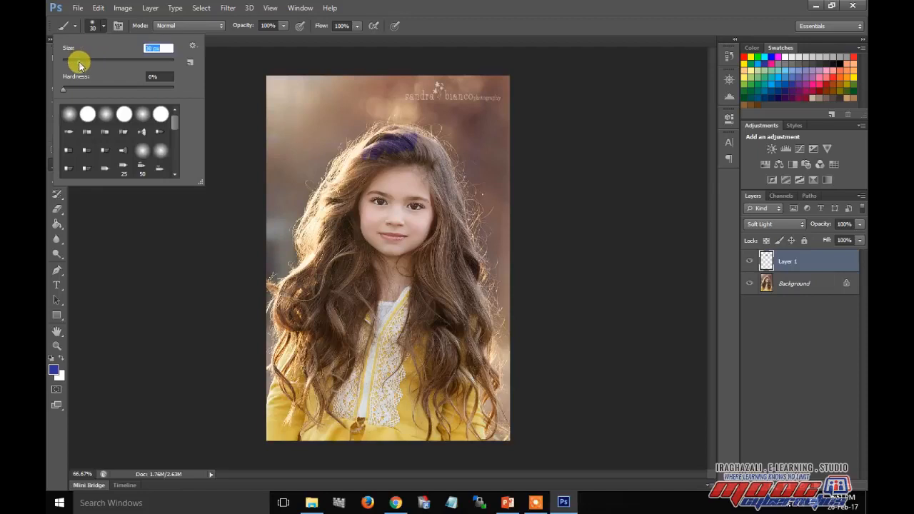
{"action": "left_click_drag", "start_coordinate": [84, 64], "coordinate": [87, 65]}
{"action": "mouse_move", "coordinate": [376, 166]}
{"action": "left_mouse_down"}
{"action": "mouse_move", "coordinate": [363, 171]}
{"action": "mouse_move", "coordinate": [381, 149]}
{"action": "mouse_move", "coordinate": [339, 159]}
{"action": "mouse_move", "coordinate": [353, 140]}
{"action": "mouse_move", "coordinate": [405, 138]}
{"action": "left_mouse_up"}
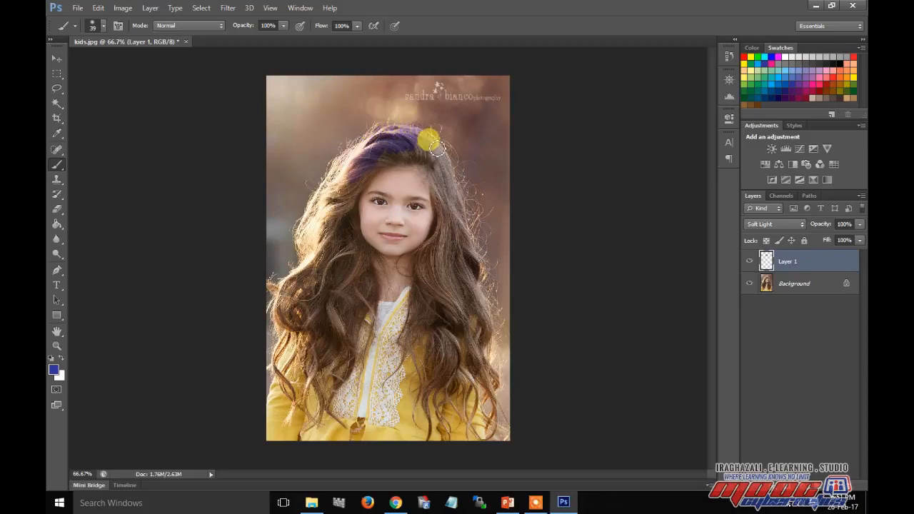
Step: Paint the remaining long hair on both sides of the face dark blue on the Soft Light layer
{"action": "mouse_move", "coordinate": [443, 163]}
{"action": "left_mouse_down"}
{"action": "mouse_move", "coordinate": [455, 191]}
{"action": "mouse_move", "coordinate": [437, 159]}
{"action": "mouse_move", "coordinate": [411, 149]}
{"action": "mouse_move", "coordinate": [427, 145]}
{"action": "mouse_move", "coordinate": [433, 164]}
{"action": "mouse_move", "coordinate": [388, 154]}
{"action": "mouse_move", "coordinate": [399, 159]}
{"action": "mouse_move", "coordinate": [368, 177]}
{"action": "mouse_move", "coordinate": [351, 209]}
{"action": "mouse_move", "coordinate": [366, 166]}
{"action": "mouse_move", "coordinate": [339, 187]}
{"action": "mouse_move", "coordinate": [350, 160]}
{"action": "mouse_move", "coordinate": [326, 177]}
{"action": "mouse_move", "coordinate": [378, 137]}
{"action": "mouse_move", "coordinate": [398, 132]}
{"action": "mouse_move", "coordinate": [363, 163]}
{"action": "mouse_move", "coordinate": [368, 148]}
{"action": "mouse_move", "coordinate": [332, 165]}
{"action": "mouse_move", "coordinate": [306, 206]}
{"action": "mouse_move", "coordinate": [301, 235]}
{"action": "mouse_move", "coordinate": [327, 194]}
{"action": "mouse_move", "coordinate": [325, 235]}
{"action": "mouse_move", "coordinate": [342, 201]}
{"action": "mouse_move", "coordinate": [327, 235]}
{"action": "mouse_move", "coordinate": [330, 203]}
{"action": "mouse_move", "coordinate": [305, 232]}
{"action": "mouse_move", "coordinate": [330, 232]}
{"action": "mouse_move", "coordinate": [342, 270]}
{"action": "mouse_move", "coordinate": [354, 184]}
{"action": "mouse_move", "coordinate": [339, 240]}
{"action": "mouse_move", "coordinate": [352, 217]}
{"action": "left_mouse_up"}
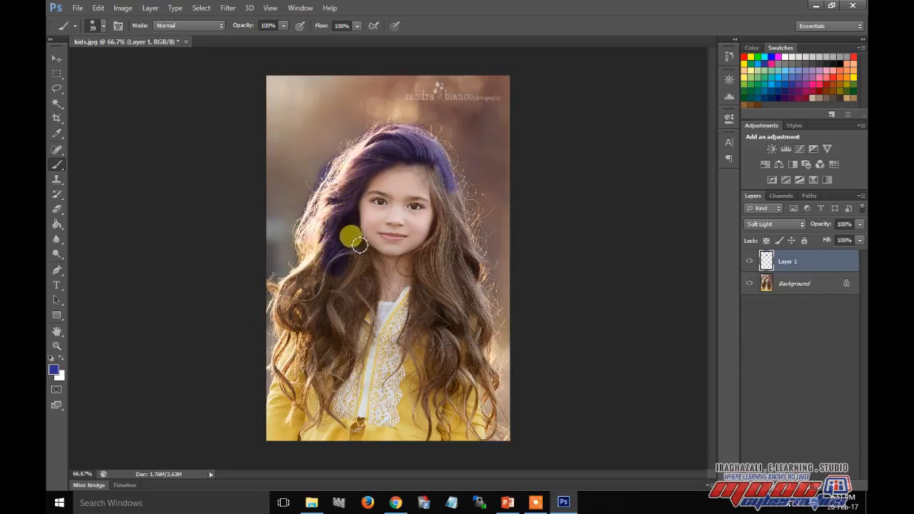
{"action": "mouse_move", "coordinate": [370, 257]}
{"action": "left_mouse_down"}
{"action": "mouse_move", "coordinate": [377, 293]}
{"action": "mouse_move", "coordinate": [365, 298]}
{"action": "mouse_move", "coordinate": [363, 267]}
{"action": "mouse_move", "coordinate": [346, 289]}
{"action": "mouse_move", "coordinate": [354, 281]}
{"action": "mouse_move", "coordinate": [362, 304]}
{"action": "mouse_move", "coordinate": [367, 288]}
{"action": "mouse_move", "coordinate": [362, 312]}
{"action": "mouse_move", "coordinate": [374, 300]}
{"action": "mouse_move", "coordinate": [333, 395]}
{"action": "mouse_move", "coordinate": [351, 321]}
{"action": "mouse_move", "coordinate": [342, 319]}
{"action": "mouse_move", "coordinate": [347, 291]}
{"action": "mouse_move", "coordinate": [337, 309]}
{"action": "mouse_move", "coordinate": [318, 285]}
{"action": "mouse_move", "coordinate": [332, 247]}
{"action": "mouse_move", "coordinate": [273, 287]}
{"action": "mouse_move", "coordinate": [279, 315]}
{"action": "mouse_move", "coordinate": [308, 287]}
{"action": "mouse_move", "coordinate": [285, 307]}
{"action": "mouse_move", "coordinate": [283, 285]}
{"action": "mouse_move", "coordinate": [304, 283]}
{"action": "mouse_move", "coordinate": [293, 311]}
{"action": "mouse_move", "coordinate": [301, 316]}
{"action": "mouse_move", "coordinate": [320, 294]}
{"action": "mouse_move", "coordinate": [309, 341]}
{"action": "mouse_move", "coordinate": [314, 349]}
{"action": "mouse_move", "coordinate": [328, 316]}
{"action": "mouse_move", "coordinate": [321, 360]}
{"action": "mouse_move", "coordinate": [343, 347]}
{"action": "mouse_move", "coordinate": [337, 370]}
{"action": "mouse_move", "coordinate": [316, 328]}
{"action": "mouse_move", "coordinate": [314, 273]}
{"action": "mouse_move", "coordinate": [303, 288]}
{"action": "mouse_move", "coordinate": [318, 262]}
{"action": "mouse_move", "coordinate": [279, 288]}
{"action": "mouse_move", "coordinate": [271, 309]}
{"action": "mouse_move", "coordinate": [305, 332]}
{"action": "mouse_move", "coordinate": [275, 341]}
{"action": "mouse_move", "coordinate": [271, 368]}
{"action": "mouse_move", "coordinate": [305, 407]}
{"action": "mouse_move", "coordinate": [314, 364]}
{"action": "mouse_move", "coordinate": [302, 319]}
{"action": "mouse_move", "coordinate": [294, 316]}
{"action": "mouse_move", "coordinate": [286, 357]}
{"action": "mouse_move", "coordinate": [289, 393]}
{"action": "mouse_move", "coordinate": [319, 378]}
{"action": "mouse_move", "coordinate": [321, 424]}
{"action": "mouse_move", "coordinate": [330, 386]}
{"action": "mouse_move", "coordinate": [346, 425]}
{"action": "mouse_move", "coordinate": [348, 312]}
{"action": "mouse_move", "coordinate": [271, 289]}
{"action": "mouse_move", "coordinate": [302, 261]}
{"action": "mouse_move", "coordinate": [308, 194]}
{"action": "mouse_move", "coordinate": [353, 142]}
{"action": "mouse_move", "coordinate": [410, 137]}
{"action": "mouse_move", "coordinate": [438, 158]}
{"action": "left_mouse_up"}
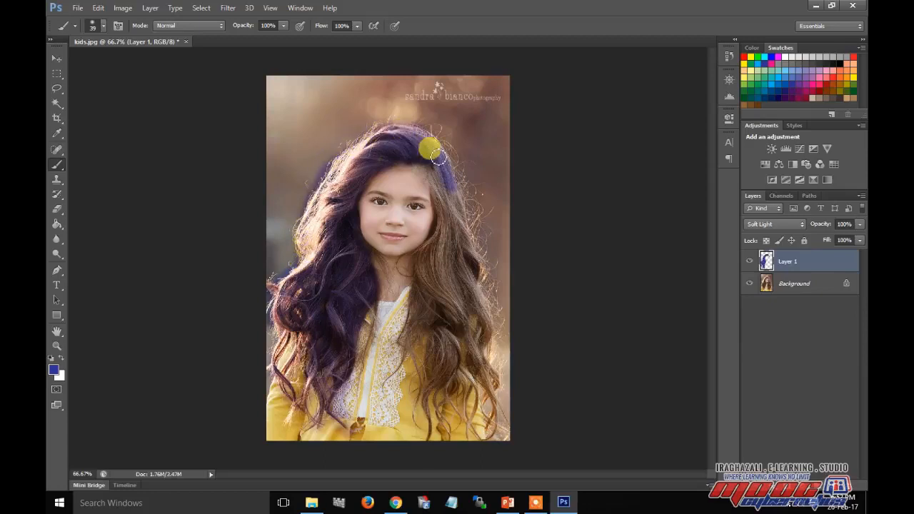
{"action": "key", "text": "ctrl+plus"}
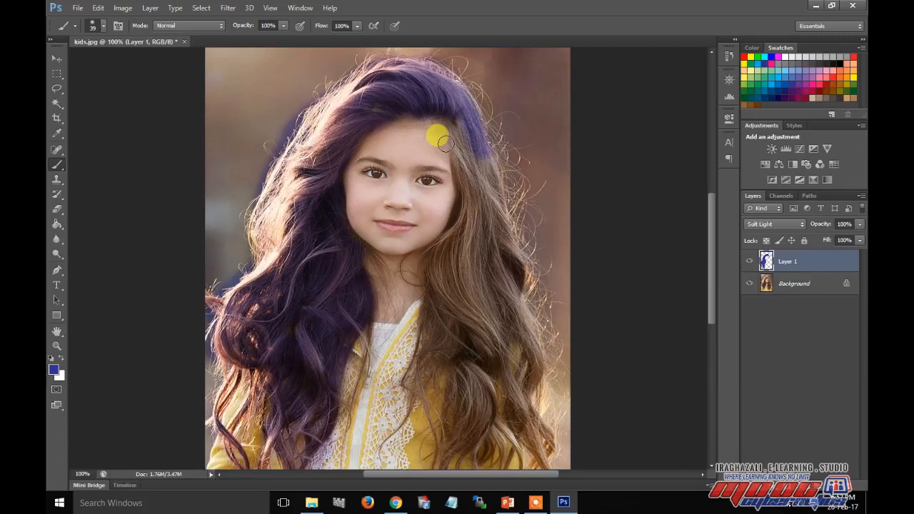
{"action": "mouse_move", "coordinate": [462, 118]}
{"action": "left_mouse_down"}
{"action": "mouse_move", "coordinate": [460, 147]}
{"action": "mouse_move", "coordinate": [455, 121]}
{"action": "mouse_move", "coordinate": [461, 167]}
{"action": "mouse_move", "coordinate": [472, 114]}
{"action": "mouse_move", "coordinate": [494, 171]}
{"action": "mouse_move", "coordinate": [491, 179]}
{"action": "mouse_move", "coordinate": [480, 162]}
{"action": "mouse_move", "coordinate": [463, 175]}
{"action": "mouse_move", "coordinate": [470, 217]}
{"action": "mouse_move", "coordinate": [461, 172]}
{"action": "mouse_move", "coordinate": [484, 180]}
{"action": "mouse_move", "coordinate": [485, 230]}
{"action": "mouse_move", "coordinate": [499, 179]}
{"action": "mouse_move", "coordinate": [520, 264]}
{"action": "mouse_move", "coordinate": [482, 239]}
{"action": "mouse_move", "coordinate": [498, 215]}
{"action": "mouse_move", "coordinate": [487, 207]}
{"action": "mouse_move", "coordinate": [472, 204]}
{"action": "mouse_move", "coordinate": [452, 243]}
{"action": "left_mouse_up"}
{"action": "mouse_move", "coordinate": [472, 230]}
{"action": "left_mouse_down"}
{"action": "mouse_move", "coordinate": [465, 292]}
{"action": "mouse_move", "coordinate": [508, 278]}
{"action": "mouse_move", "coordinate": [504, 293]}
{"action": "mouse_move", "coordinate": [519, 279]}
{"action": "mouse_move", "coordinate": [526, 359]}
{"action": "mouse_move", "coordinate": [518, 384]}
{"action": "mouse_move", "coordinate": [540, 446]}
{"action": "mouse_move", "coordinate": [517, 415]}
{"action": "mouse_move", "coordinate": [511, 302]}
{"action": "mouse_move", "coordinate": [500, 302]}
{"action": "mouse_move", "coordinate": [470, 340]}
{"action": "mouse_move", "coordinate": [444, 269]}
{"action": "mouse_move", "coordinate": [431, 272]}
{"action": "mouse_move", "coordinate": [431, 315]}
{"action": "mouse_move", "coordinate": [406, 349]}
{"action": "mouse_move", "coordinate": [437, 354]}
{"action": "mouse_move", "coordinate": [447, 279]}
{"action": "mouse_move", "coordinate": [485, 339]}
{"action": "mouse_move", "coordinate": [479, 373]}
{"action": "mouse_move", "coordinate": [458, 367]}
{"action": "mouse_move", "coordinate": [487, 401]}
{"action": "mouse_move", "coordinate": [475, 464]}
{"action": "mouse_move", "coordinate": [482, 437]}
{"action": "mouse_move", "coordinate": [495, 447]}
{"action": "mouse_move", "coordinate": [499, 430]}
{"action": "mouse_move", "coordinate": [521, 460]}
{"action": "mouse_move", "coordinate": [460, 367]}
{"action": "mouse_move", "coordinate": [444, 456]}
{"action": "mouse_move", "coordinate": [471, 401]}
{"action": "mouse_move", "coordinate": [441, 362]}
{"action": "mouse_move", "coordinate": [408, 383]}
{"action": "mouse_move", "coordinate": [442, 426]}
{"action": "mouse_move", "coordinate": [433, 452]}
{"action": "mouse_move", "coordinate": [410, 389]}
{"action": "mouse_move", "coordinate": [402, 433]}
{"action": "left_mouse_up"}
{"action": "left_click", "coordinate": [459, 184]}
{"action": "mouse_move", "coordinate": [459, 184]}
{"action": "left_mouse_down"}
{"action": "mouse_move", "coordinate": [372, 70]}
{"action": "mouse_move", "coordinate": [288, 111]}
{"action": "mouse_move", "coordinate": [271, 173]}
{"action": "mouse_move", "coordinate": [365, 163]}
{"action": "left_mouse_up"}
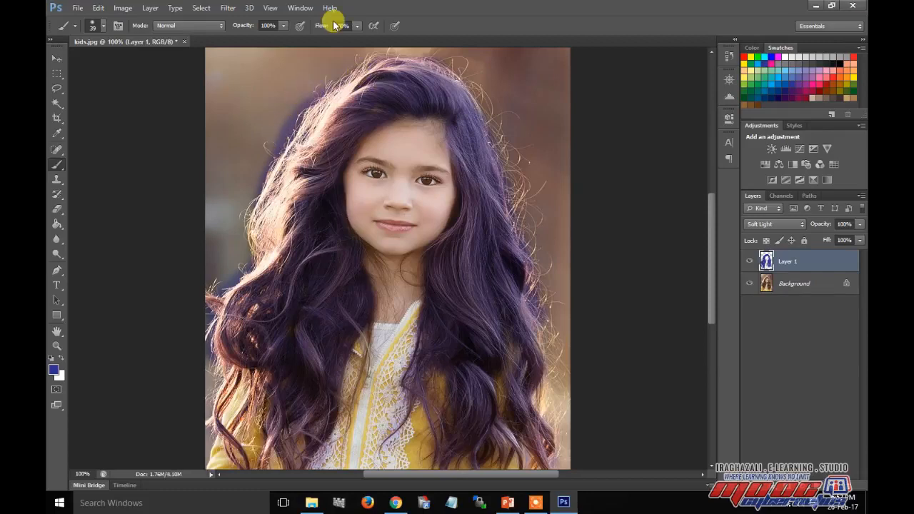
Step: Check the sixth instruction, about erasing stray color, in the PowerPoint slide show and return to Photoshop
{"action": "left_click", "coordinate": [508, 503]}
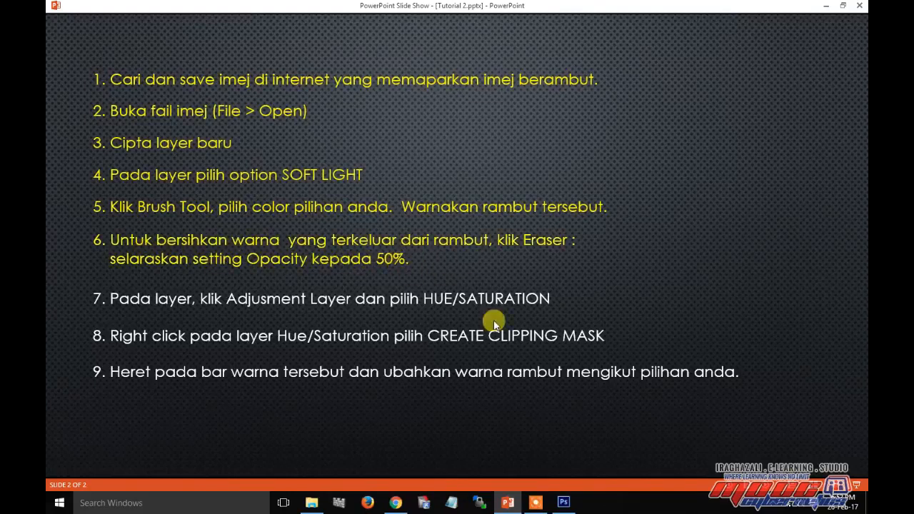
{"action": "left_click", "coordinate": [564, 503]}
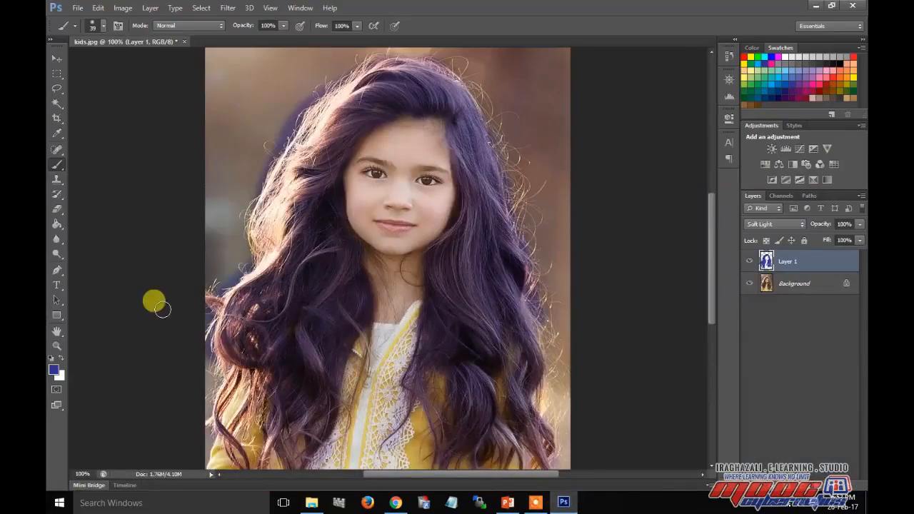
Step: Erase the dark blue color spilling onto the background around the hair with the Eraser tool in Block mode
{"action": "left_click", "coordinate": [60, 212]}
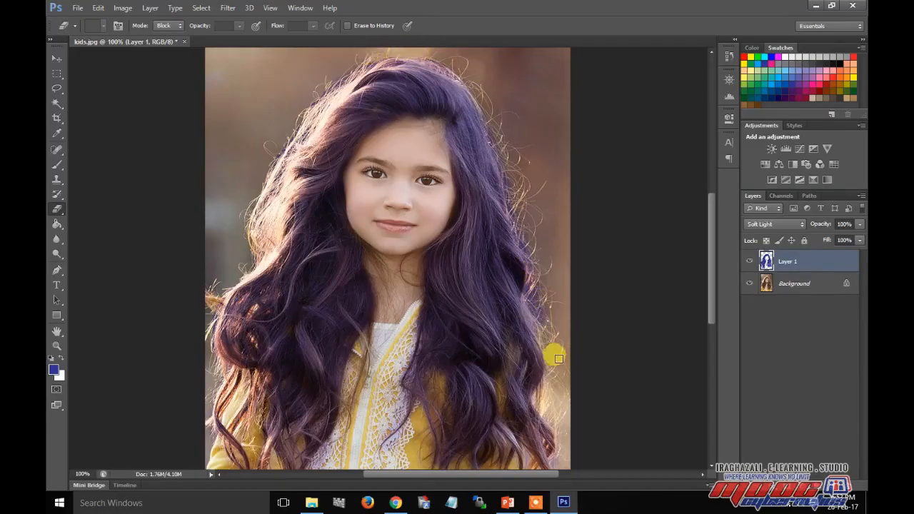
Step: Check the seventh instruction in the PowerPoint slide show, return to Photoshop and add a Hue/Saturation adjustment layer above Layer 1
{"action": "left_click", "coordinate": [507, 502]}
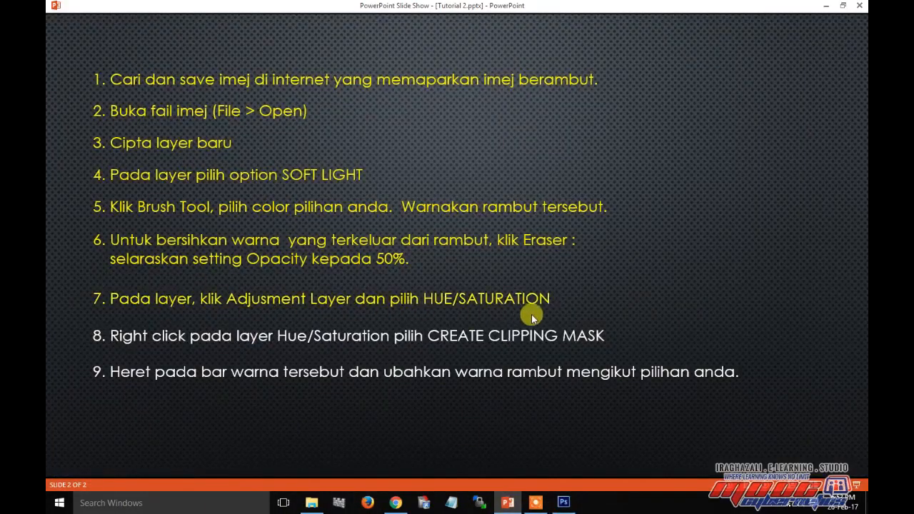
{"action": "left_click", "coordinate": [575, 503]}
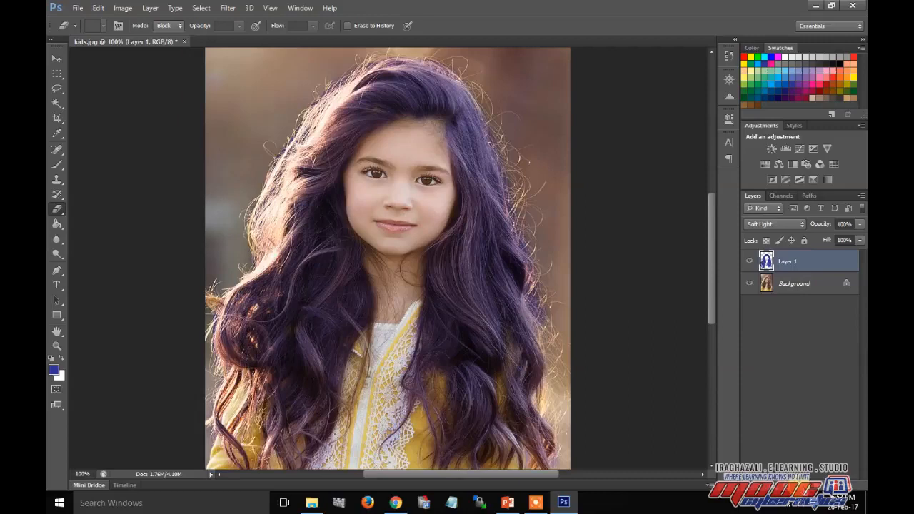
{"action": "left_click", "coordinate": [802, 486]}
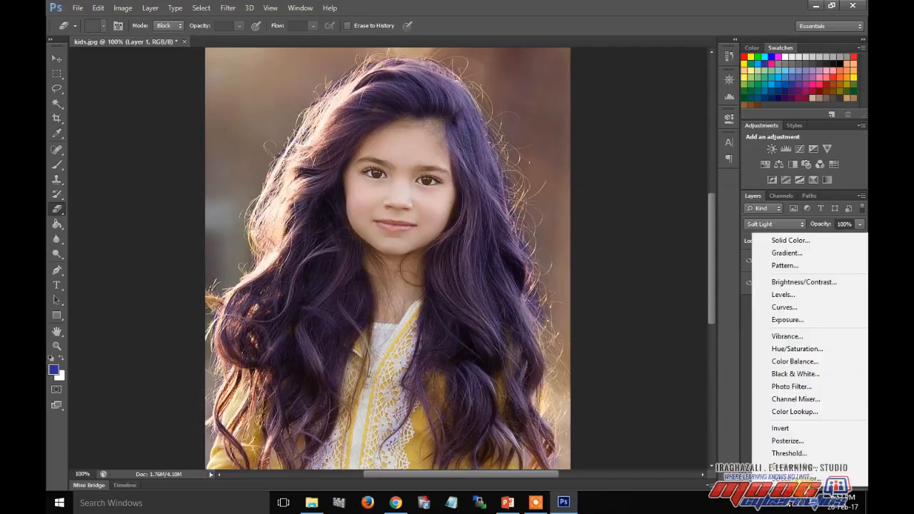
{"action": "left_click", "coordinate": [809, 349]}
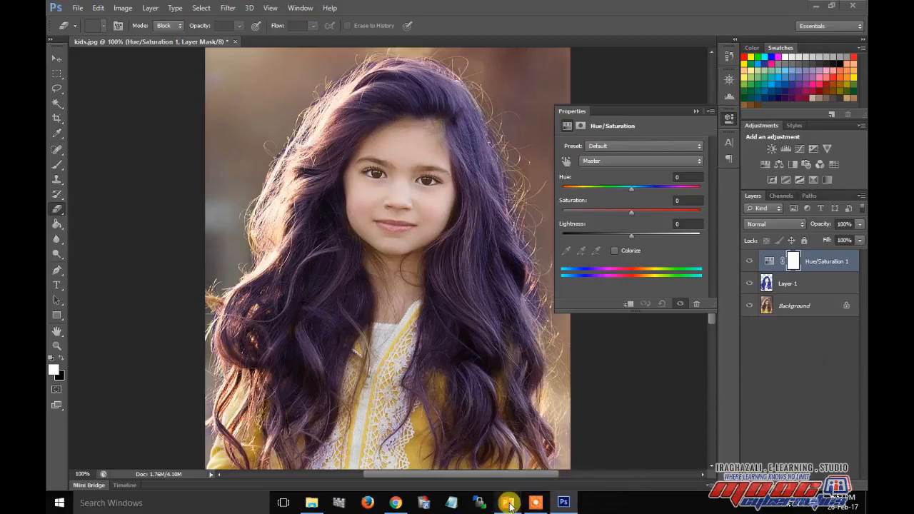
Step: Check the eighth instruction in the PowerPoint slide show, return to Photoshop and clip the Hue/Saturation layer to Layer 1 with a clipping mask
{"action": "left_click", "coordinate": [508, 502]}
{"action": "left_click", "coordinate": [251, 338]}
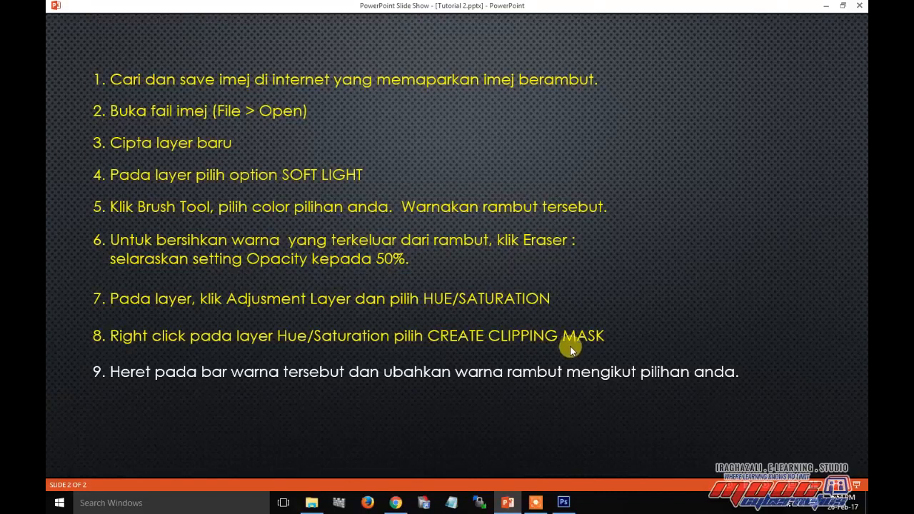
{"action": "left_click", "coordinate": [564, 502]}
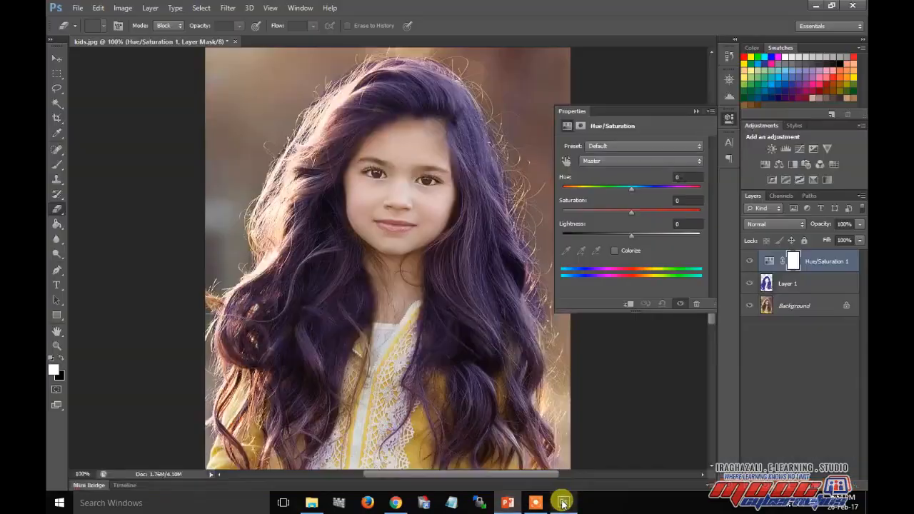
{"action": "right_click", "coordinate": [839, 264]}
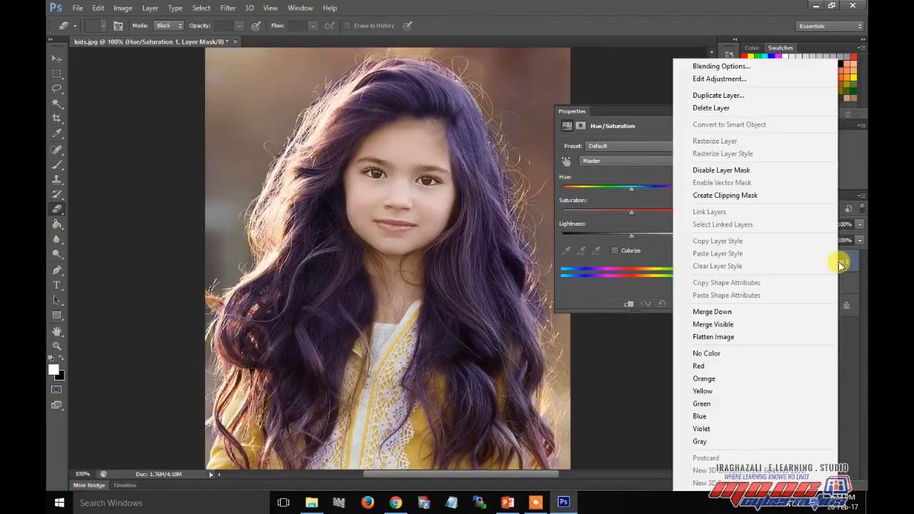
{"action": "left_click", "coordinate": [724, 195]}
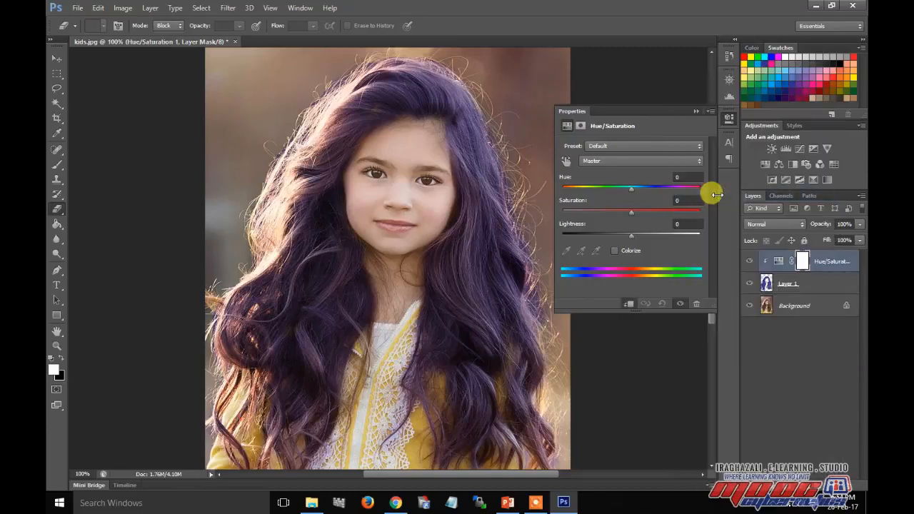
Step: Check the ninth instruction in the PowerPoint slide show, return to Photoshop and try Hue values of -127, -95, -32 and -1 on the hair
{"action": "left_click", "coordinate": [508, 502]}
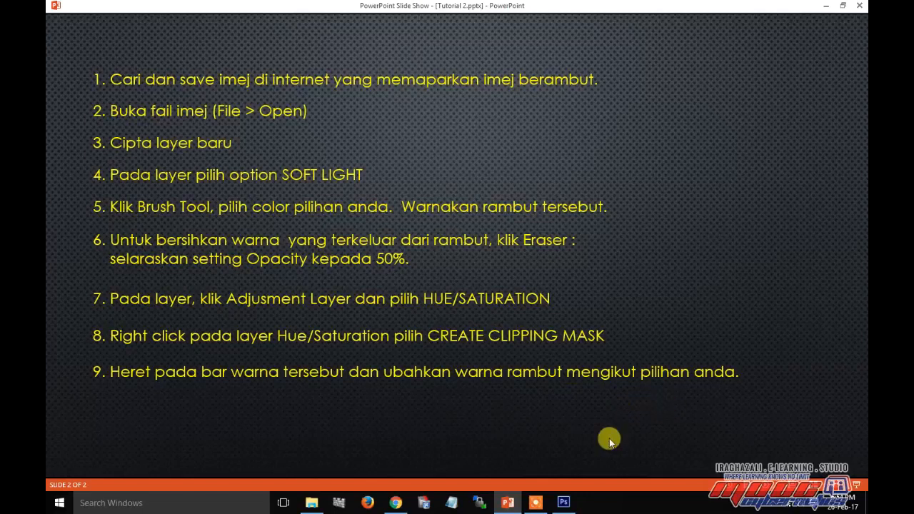
{"action": "left_click", "coordinate": [507, 502]}
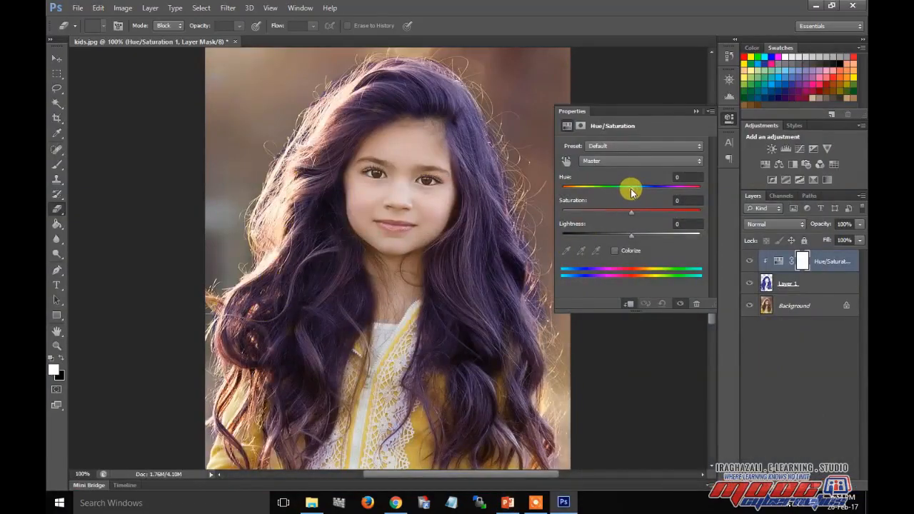
{"action": "left_click_drag", "start_coordinate": [626, 191], "coordinate": [573, 188]}
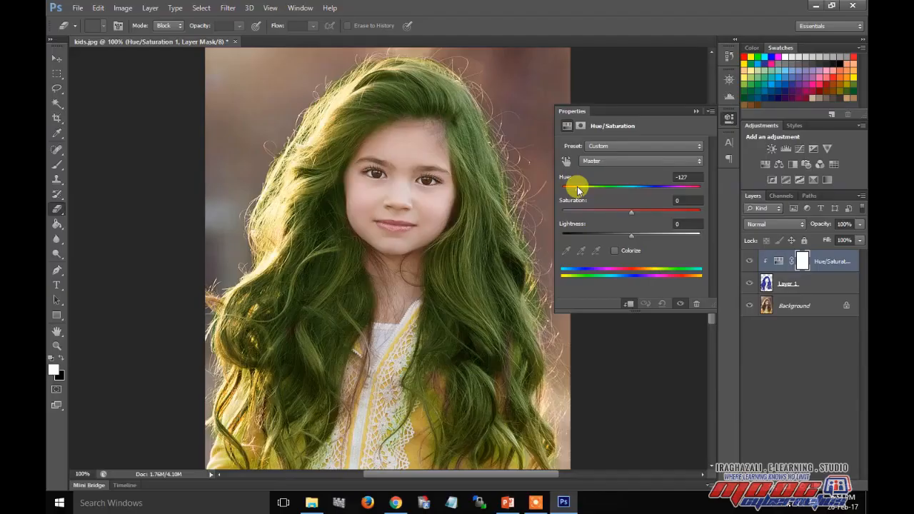
{"action": "left_click_drag", "start_coordinate": [577, 185], "coordinate": [577, 187]}
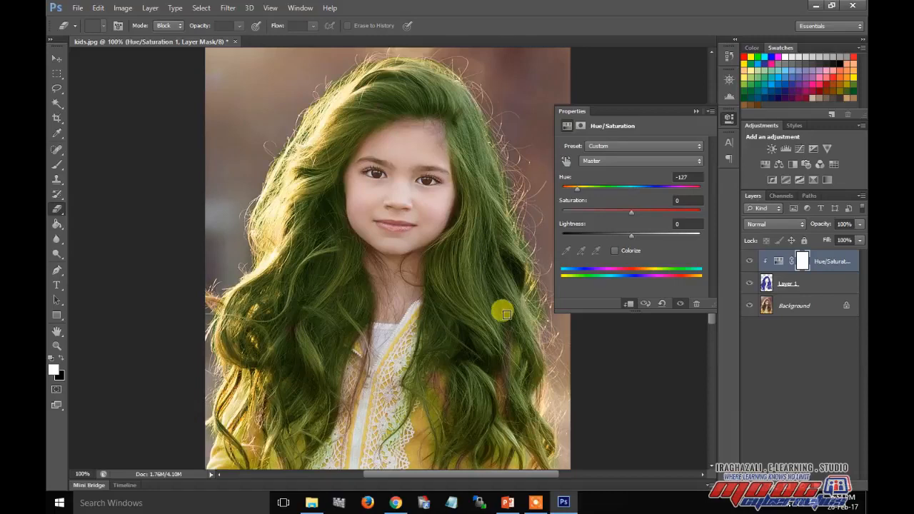
{"action": "left_click_drag", "start_coordinate": [577, 192], "coordinate": [586, 190]}
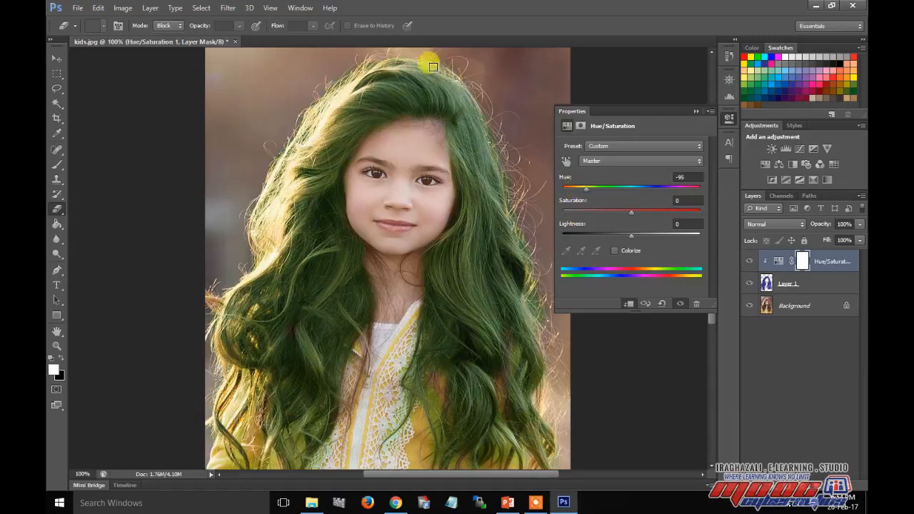
{"action": "left_click_drag", "start_coordinate": [589, 192], "coordinate": [600, 189]}
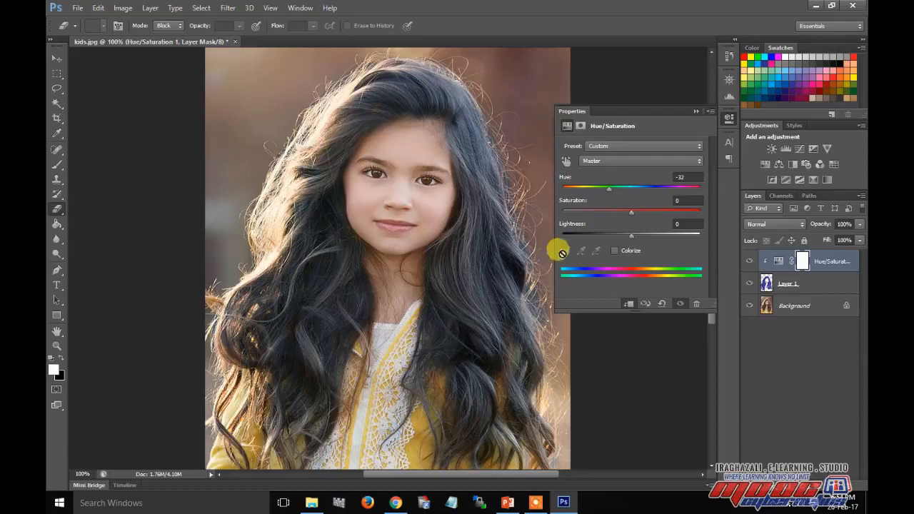
{"action": "left_click_drag", "start_coordinate": [611, 191], "coordinate": [633, 183]}
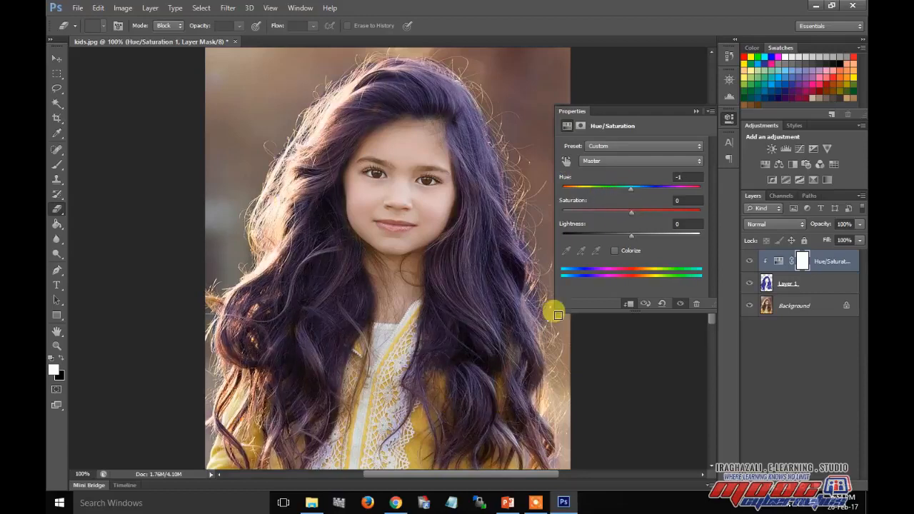
Step: Shift the hair's Hue through +68 and +137, and set it to +180 for a golden brown color
{"action": "left_click_drag", "start_coordinate": [632, 191], "coordinate": [648, 190]}
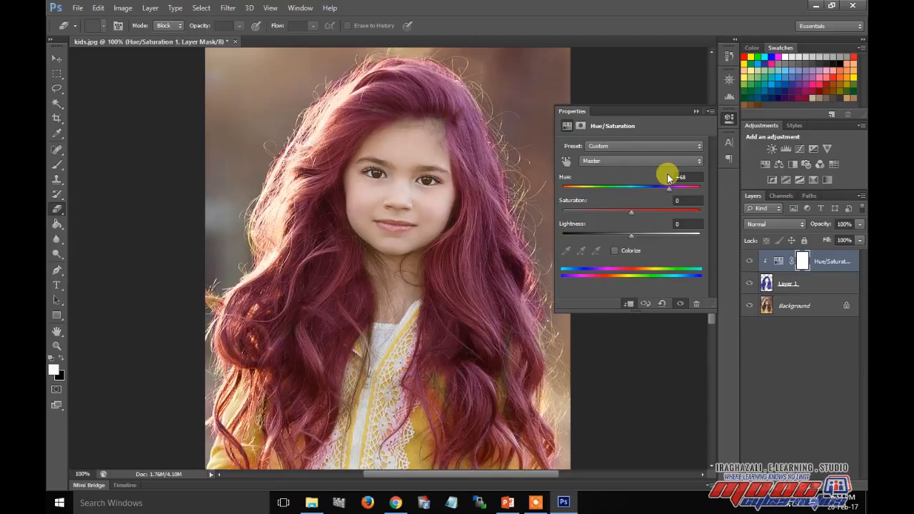
{"action": "left_click_drag", "start_coordinate": [672, 193], "coordinate": [681, 191]}
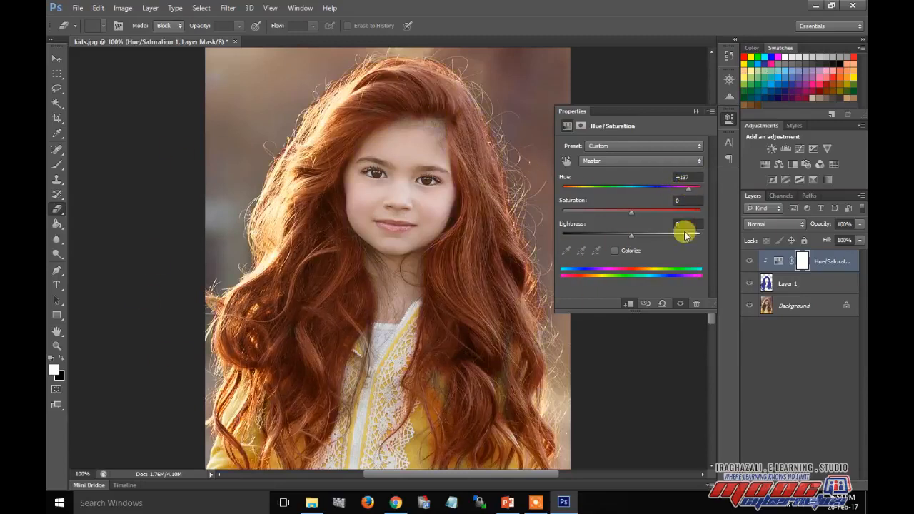
{"action": "left_click_drag", "start_coordinate": [689, 193], "coordinate": [701, 190]}
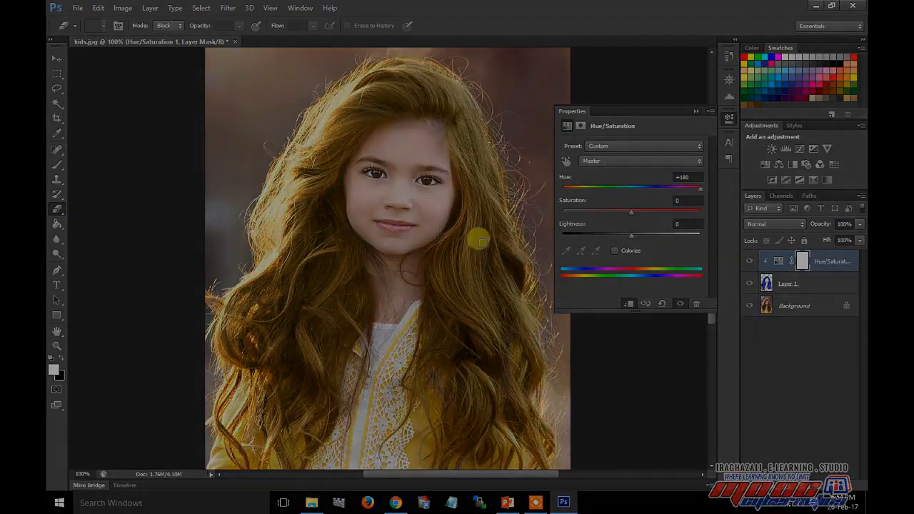